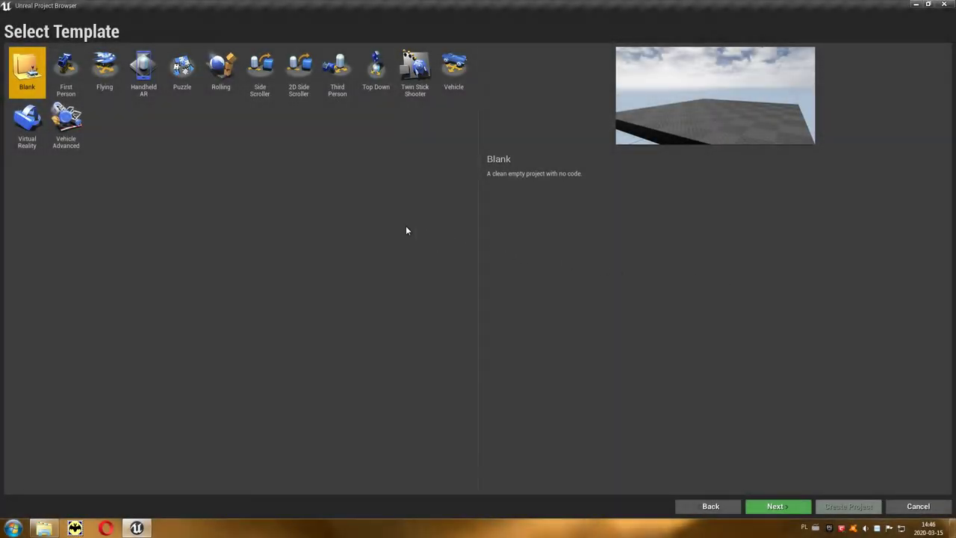
- Preview First Person, then select the Flying template and continue to Project Settings
click(69, 68)
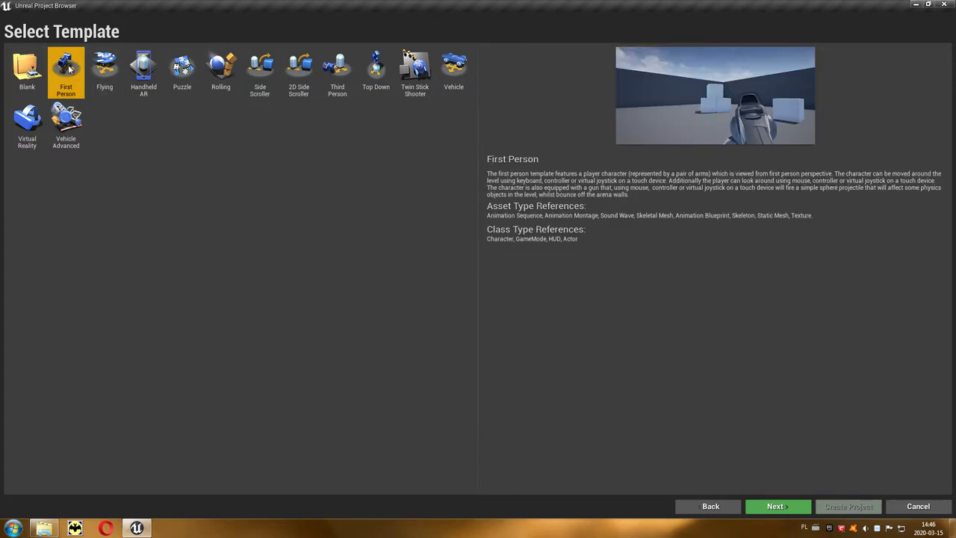
click(108, 91)
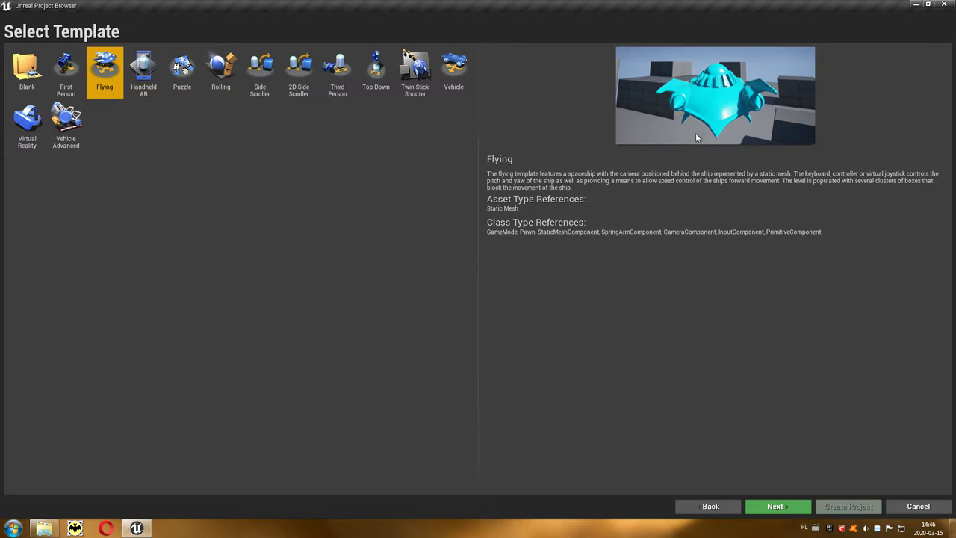
click(776, 507)
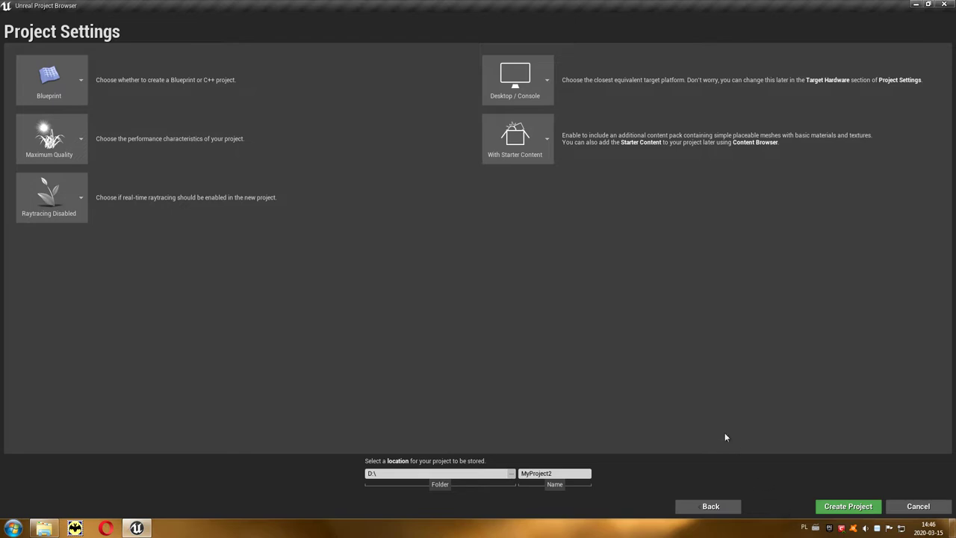
- Create MyProject2 with No Starter Content and start playing its FlyingExampleMap
click(516, 139)
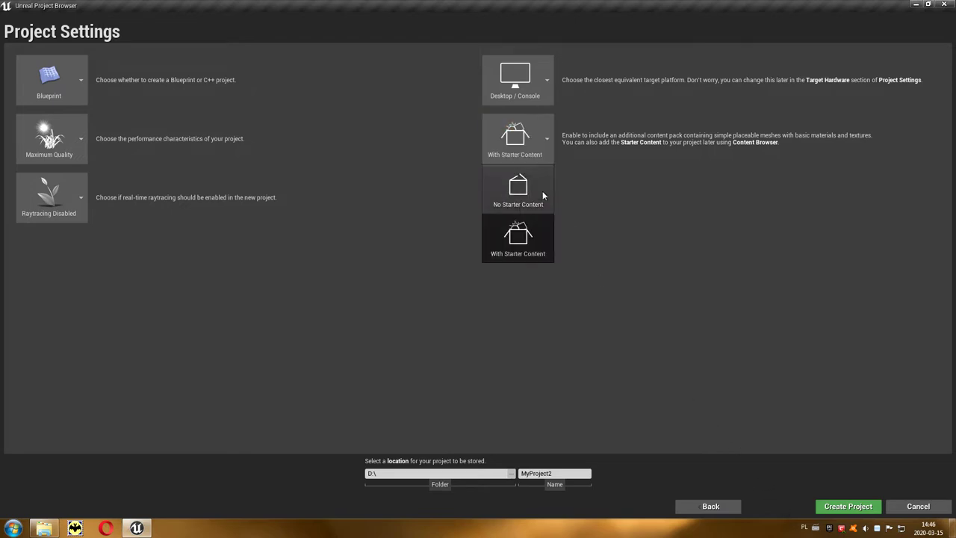
click(543, 192)
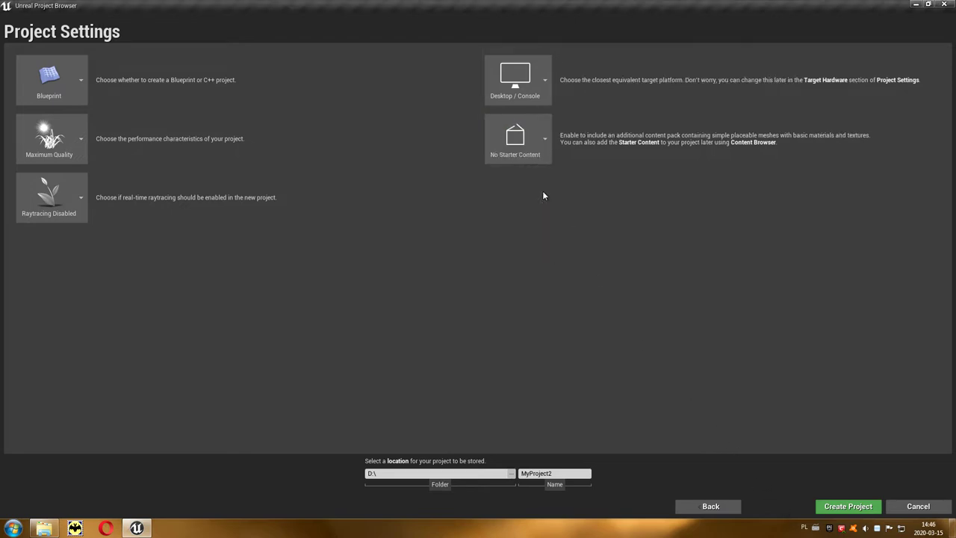
click(838, 507)
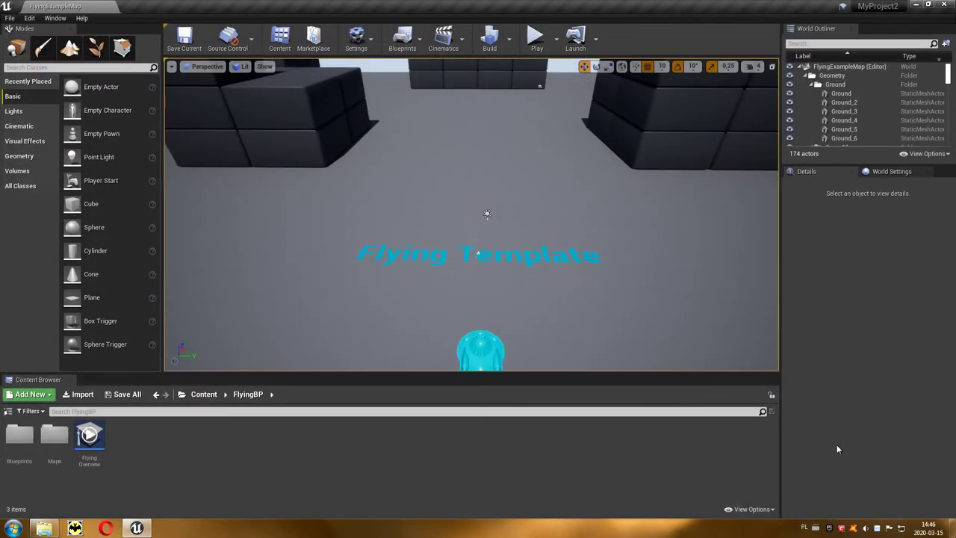
click(541, 44)
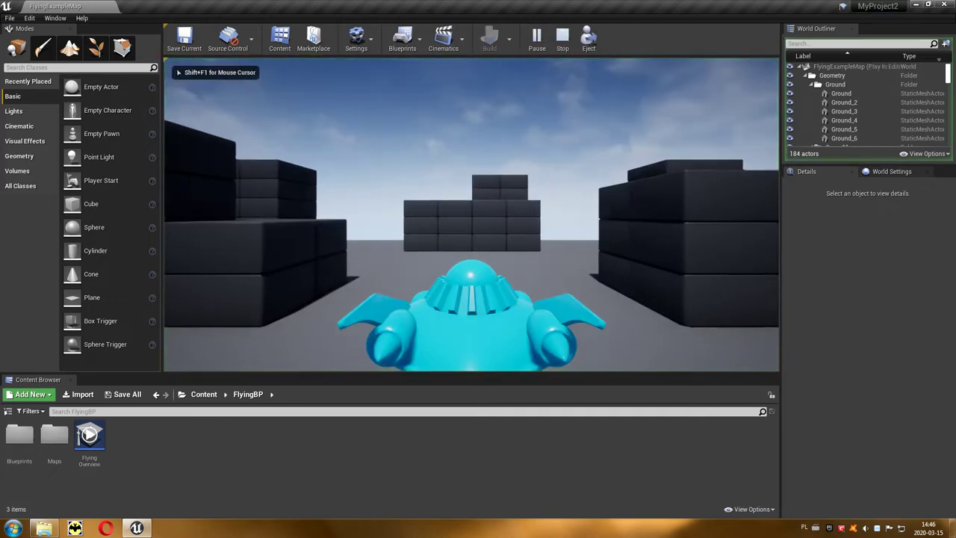
- Steer the ship left with A, then back right with D, around the block stacks
key(a)
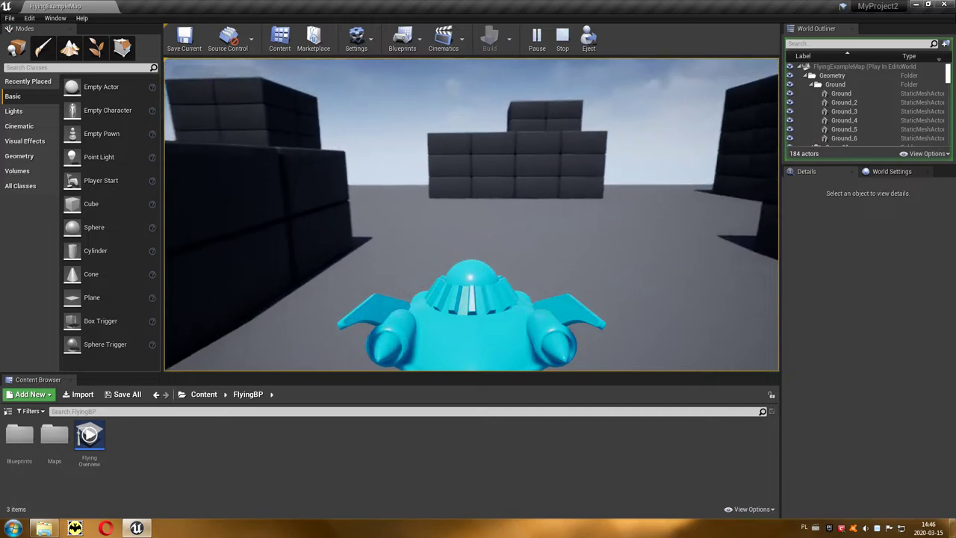
key(d)
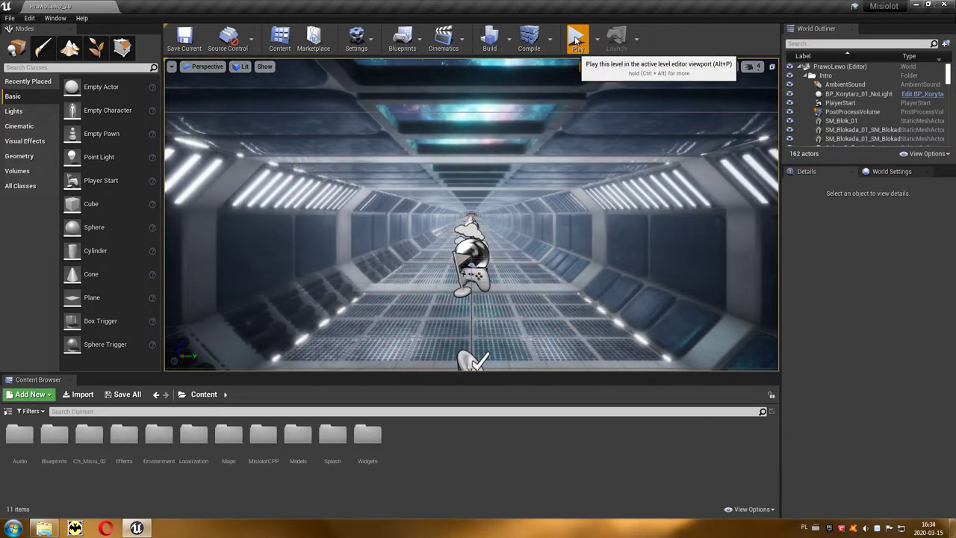
- Play the Misiolot PrawoLewo corridor level, reaching 4 of 20 points
click(576, 39)
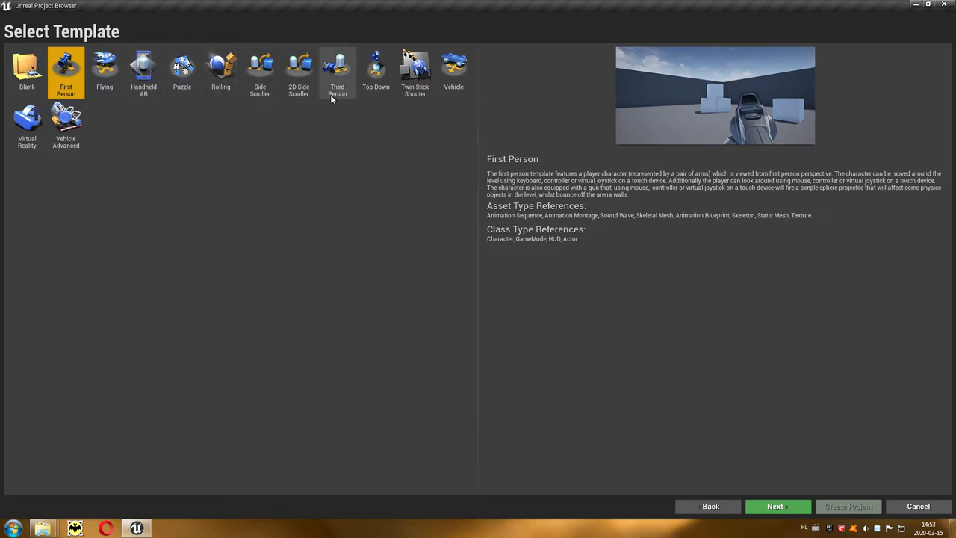
- Create a Third Person project, then play it, running with W, S and A and jumping with Space onto the blocks
click(336, 98)
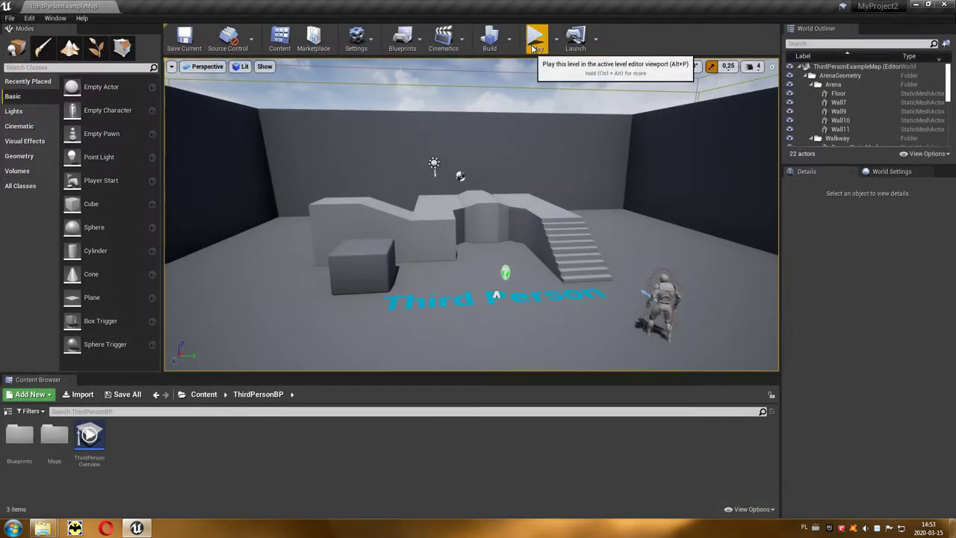
click(535, 39)
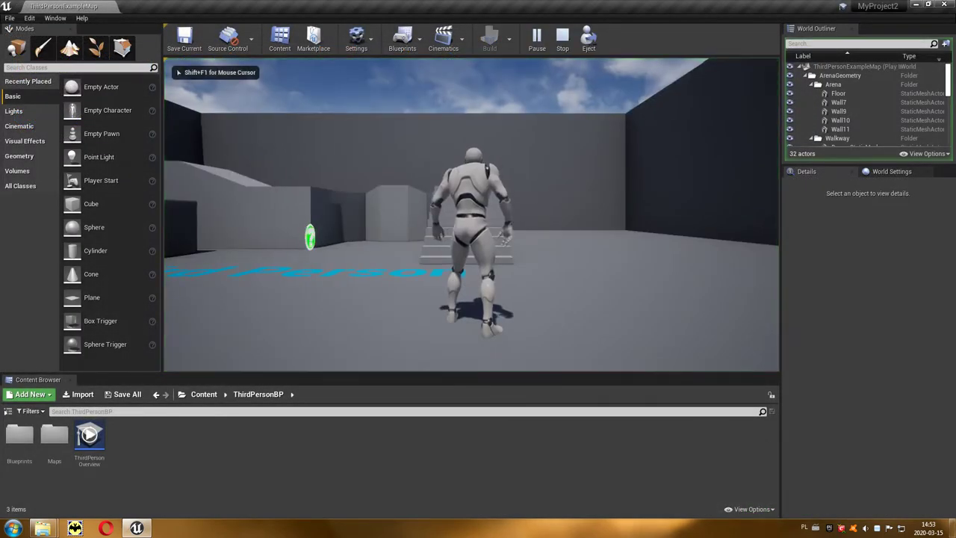
key(w)
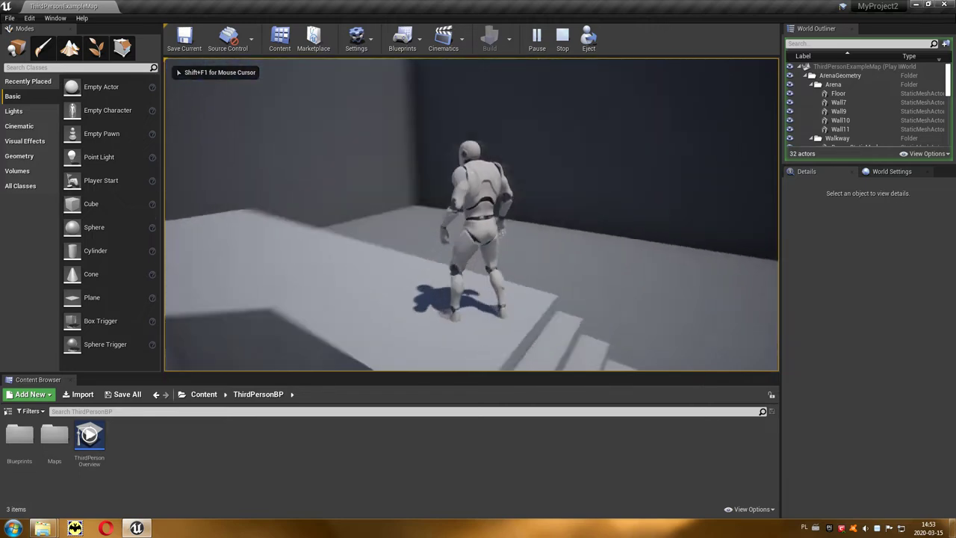
key(s)
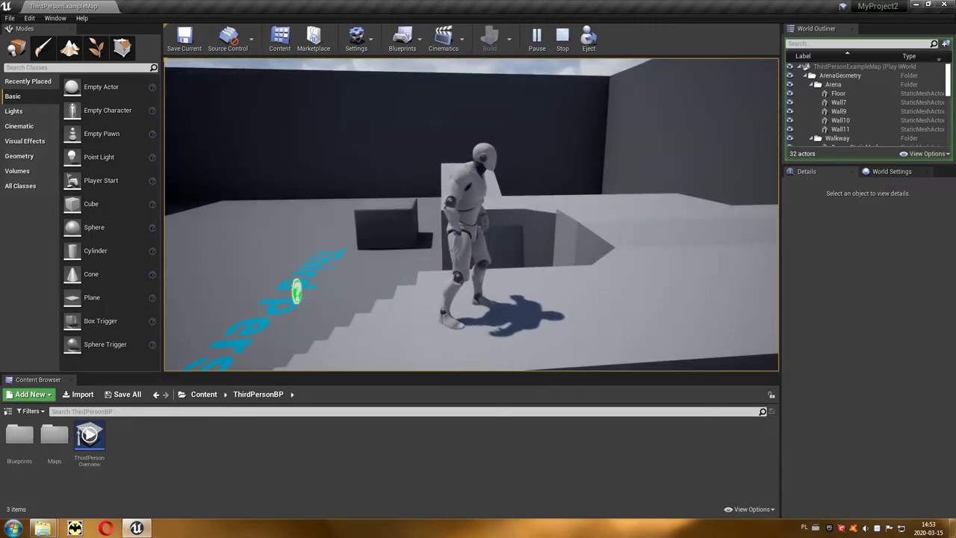
key(a)
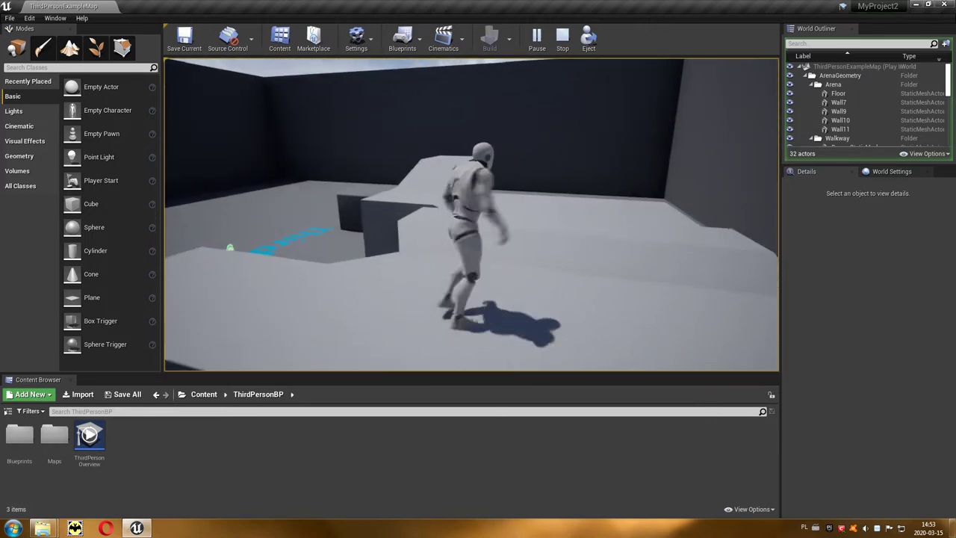
key(space)
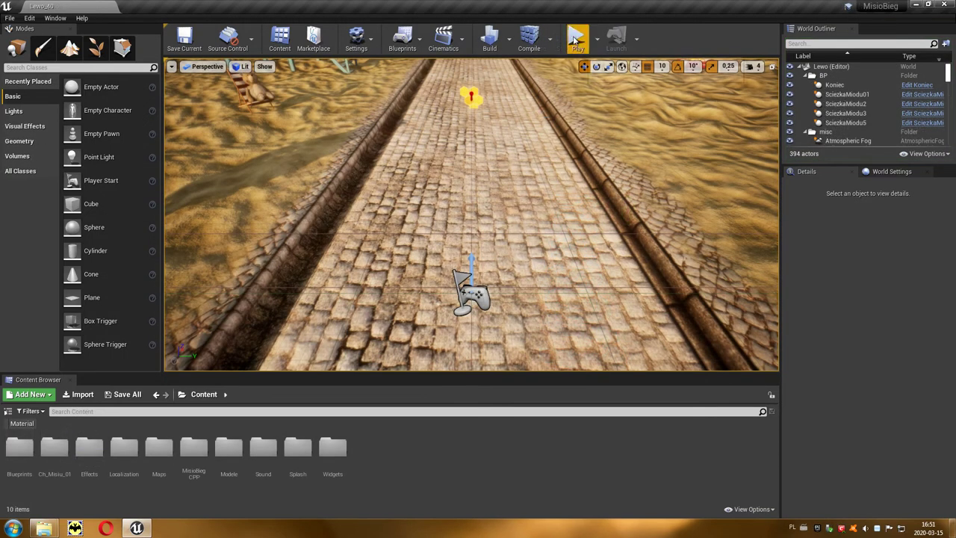
- Play the MisioBieg bear-running level, then deselect the app title on its Google Play page
click(576, 38)
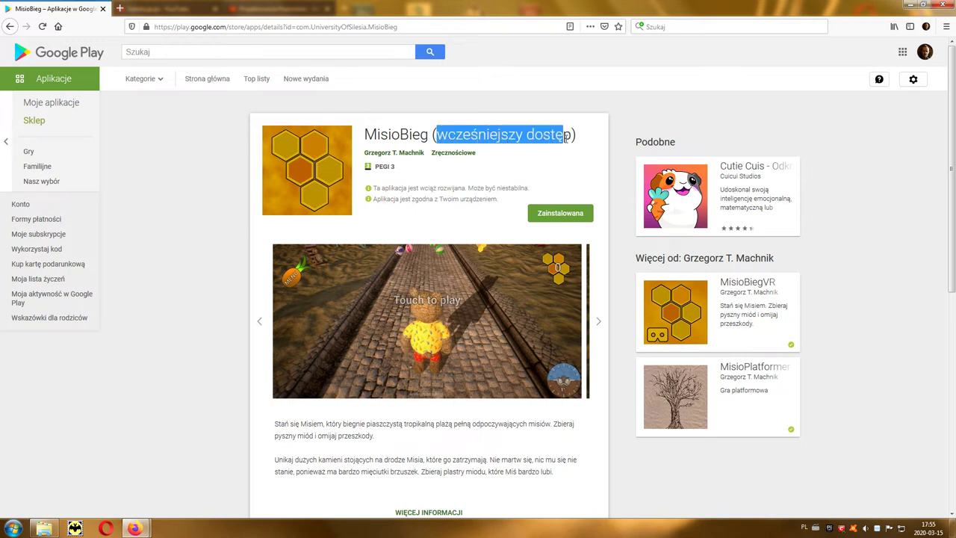
click(585, 161)
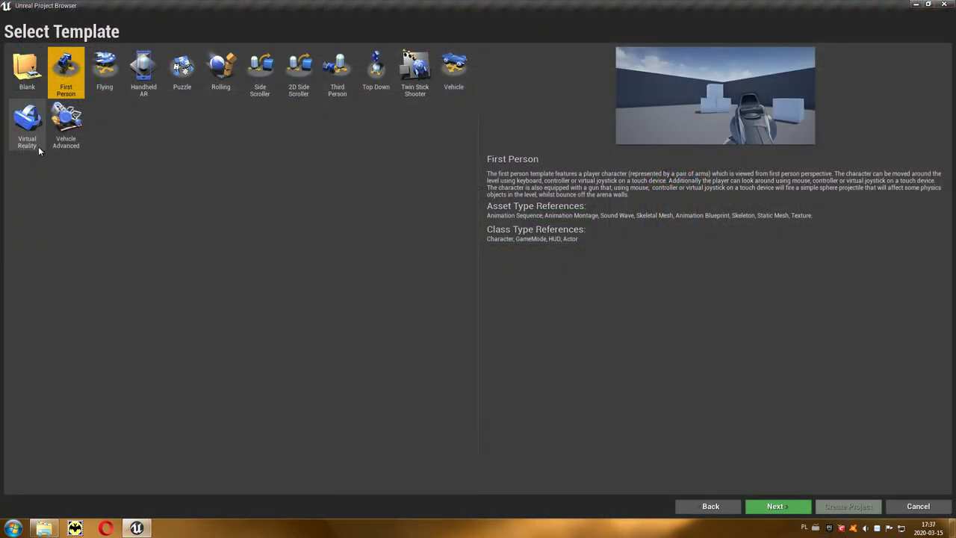
- Select the Virtual Reality template on the Select Template page
click(38, 147)
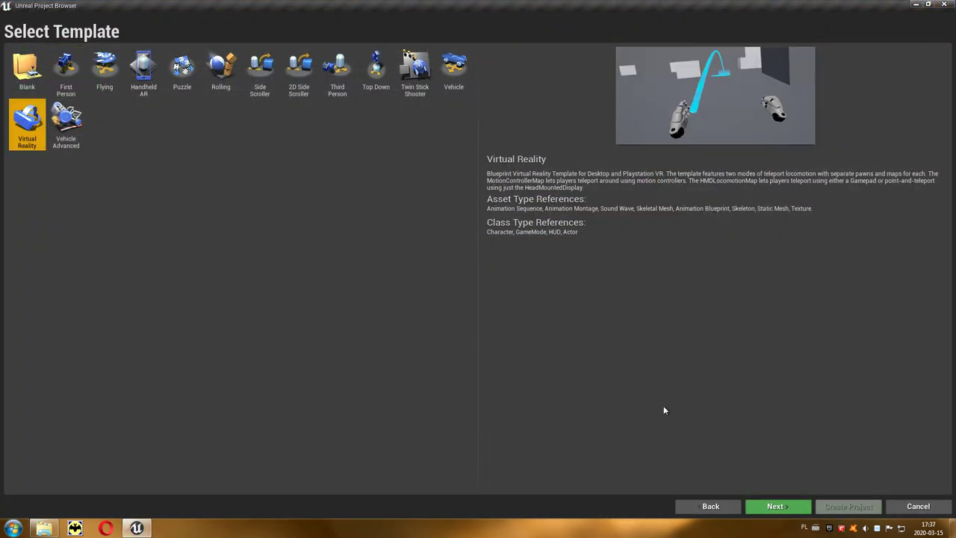